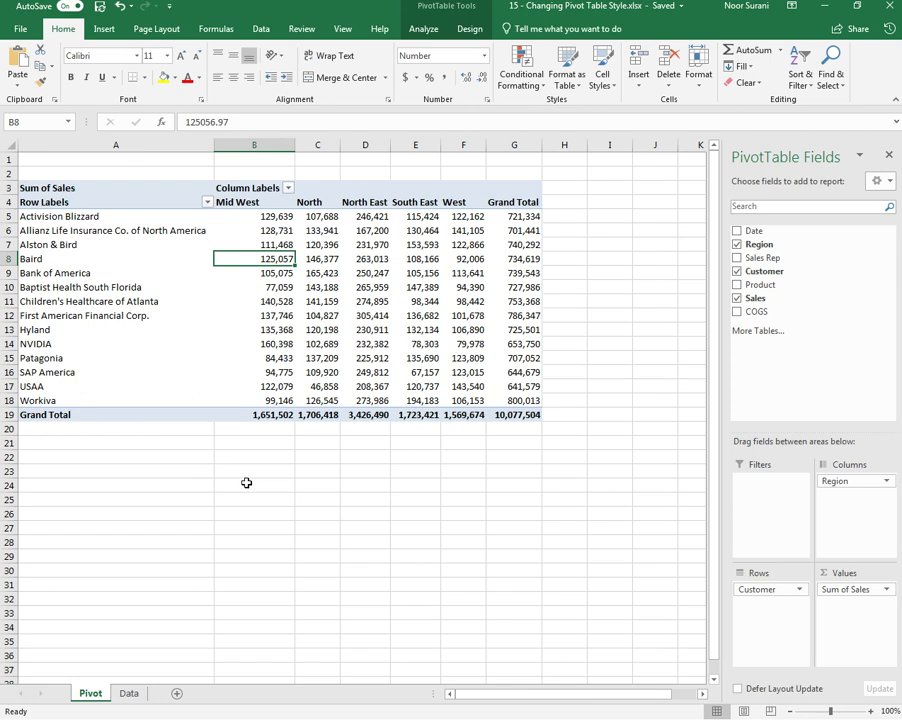
# - Click outside the Sum of Sales pivot table, then reselect cell C10 inside it to reveal its tools
pyautogui.click(148, 500)
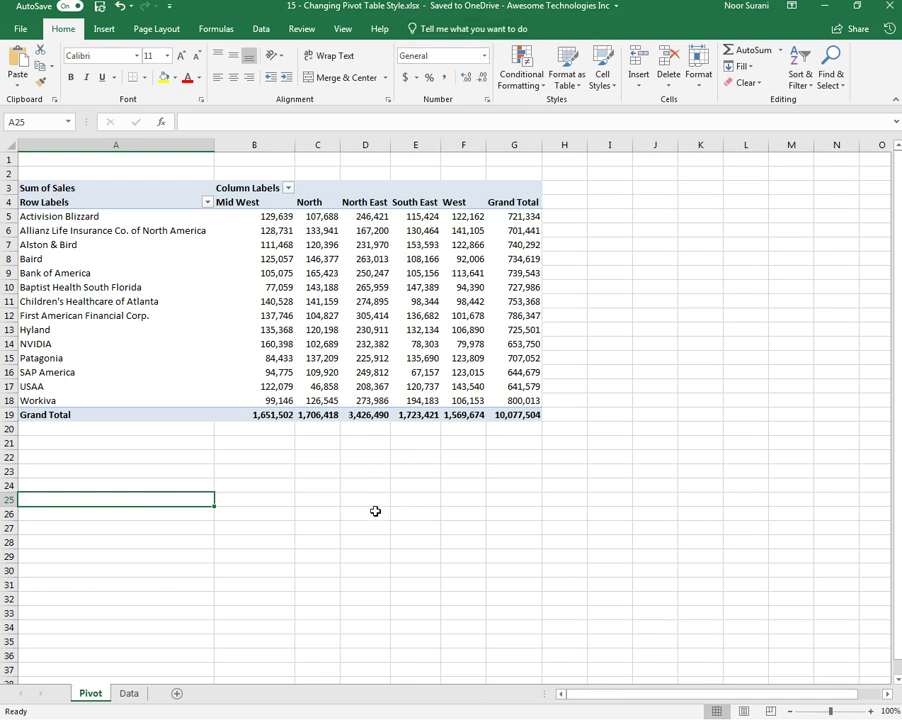
pyautogui.click(164, 277)
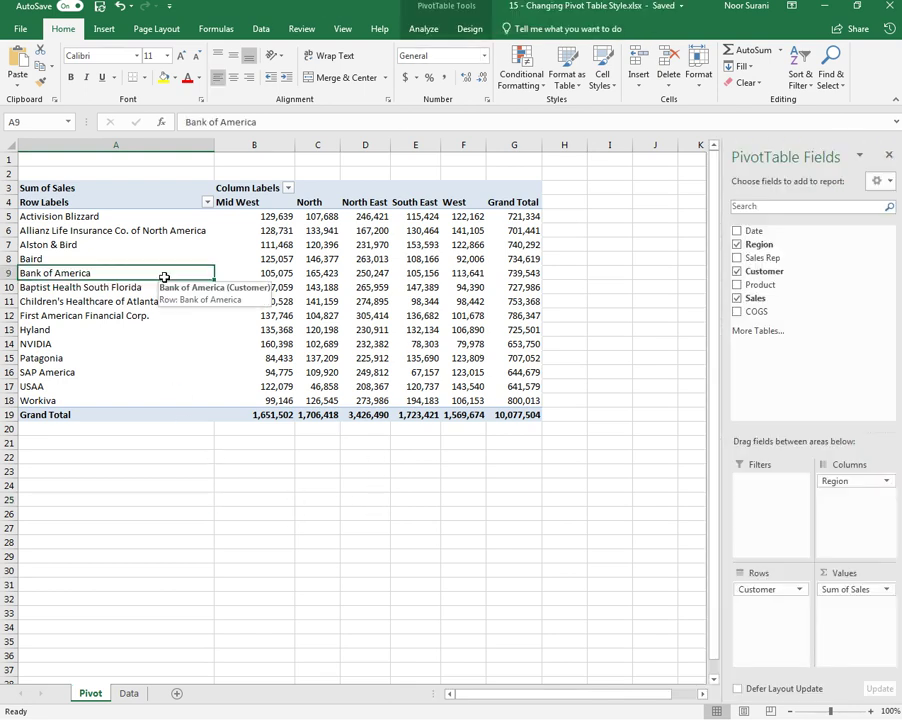
pyautogui.click(320, 287)
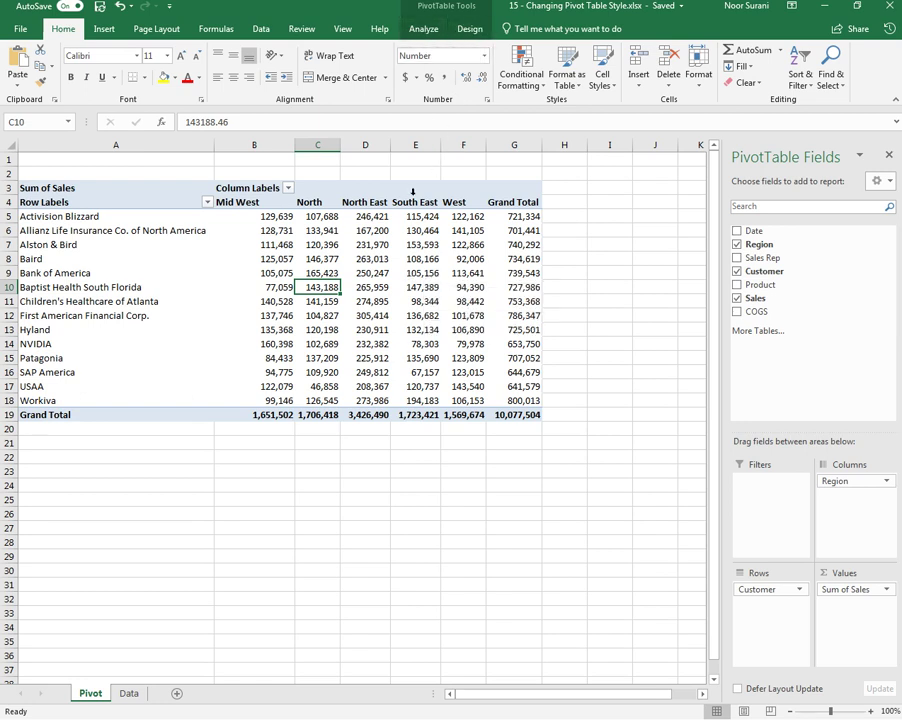
# - Apply the Medium PivotTable style with black header and Grand Total rows over a light-blue body
pyautogui.click(464, 29)
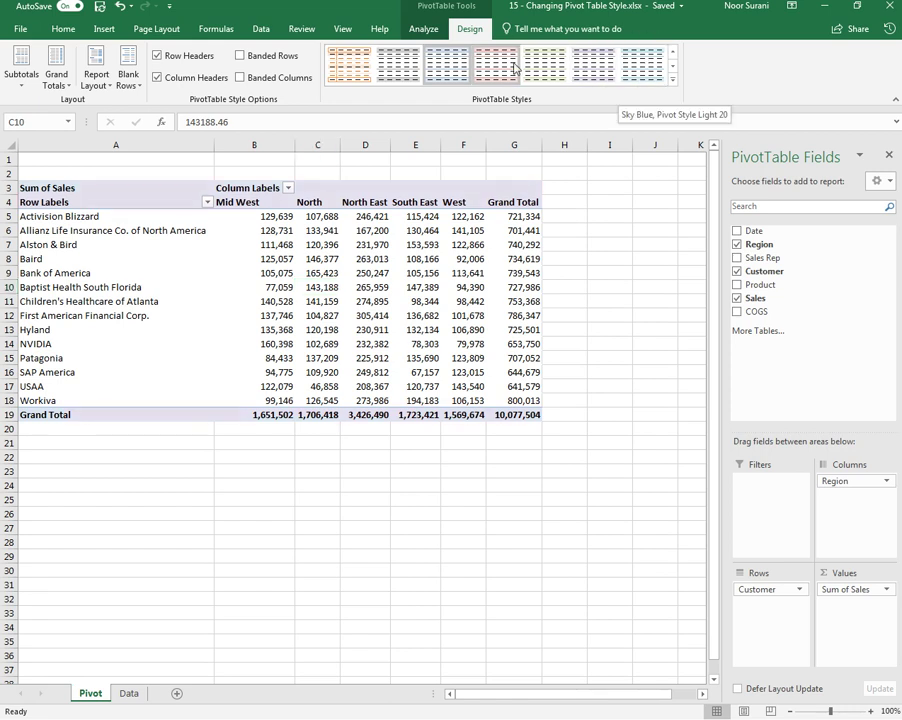
pyautogui.click(672, 80)
pyautogui.scroll(-3, 675, 88)
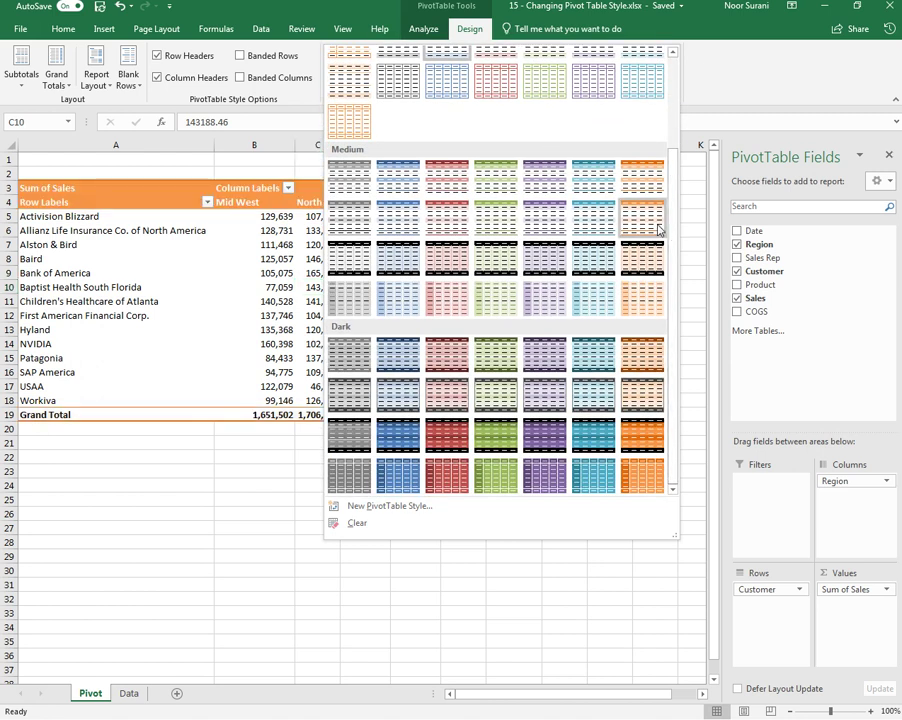
pyautogui.click(398, 254)
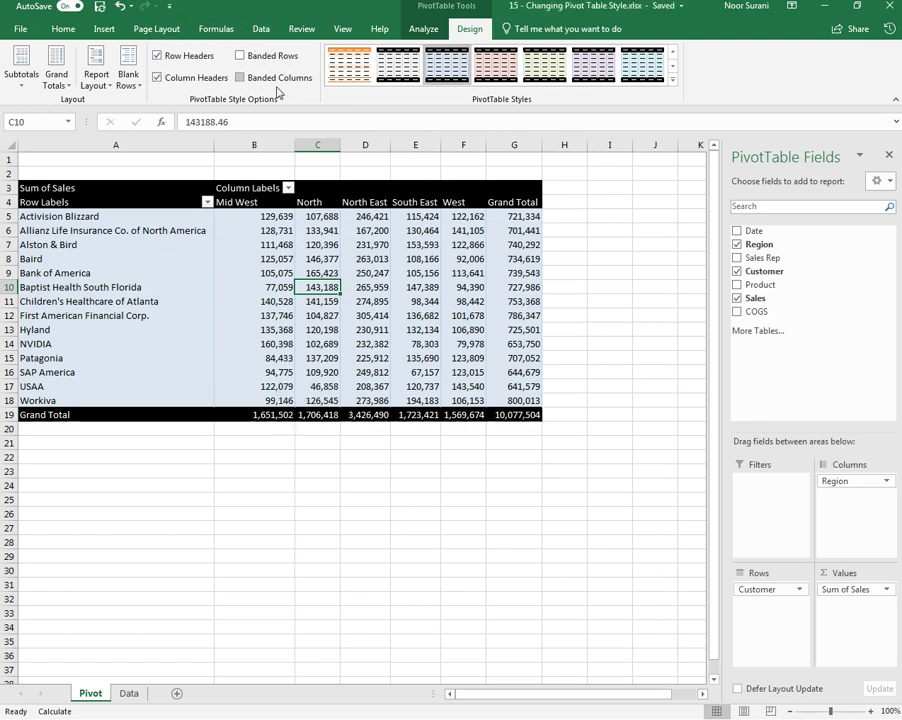
# - Toggle Row Headers off and back on, then add Sales Rep to Rows beneath Customer
pyautogui.click(188, 60)
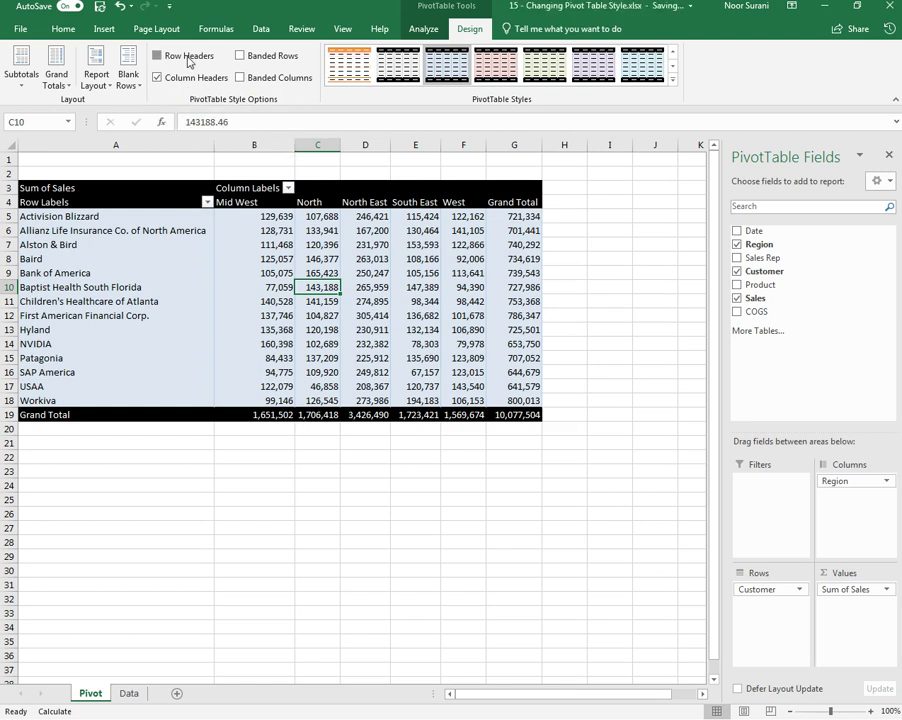
pyautogui.click(188, 58)
pyautogui.click(190, 60)
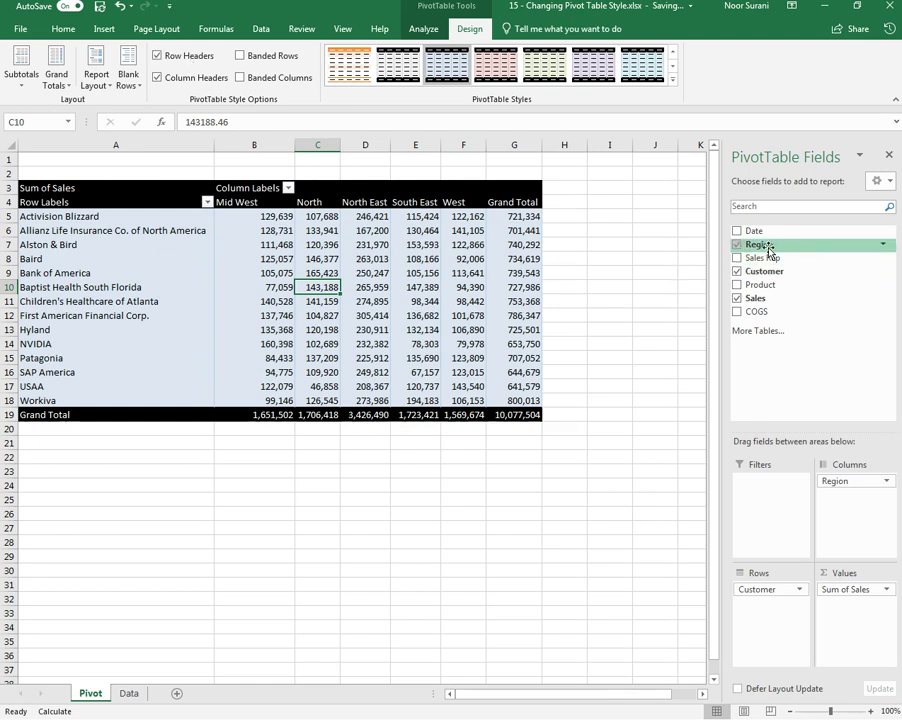
pyautogui.moveTo(777, 260); pyautogui.dragTo(775, 621)
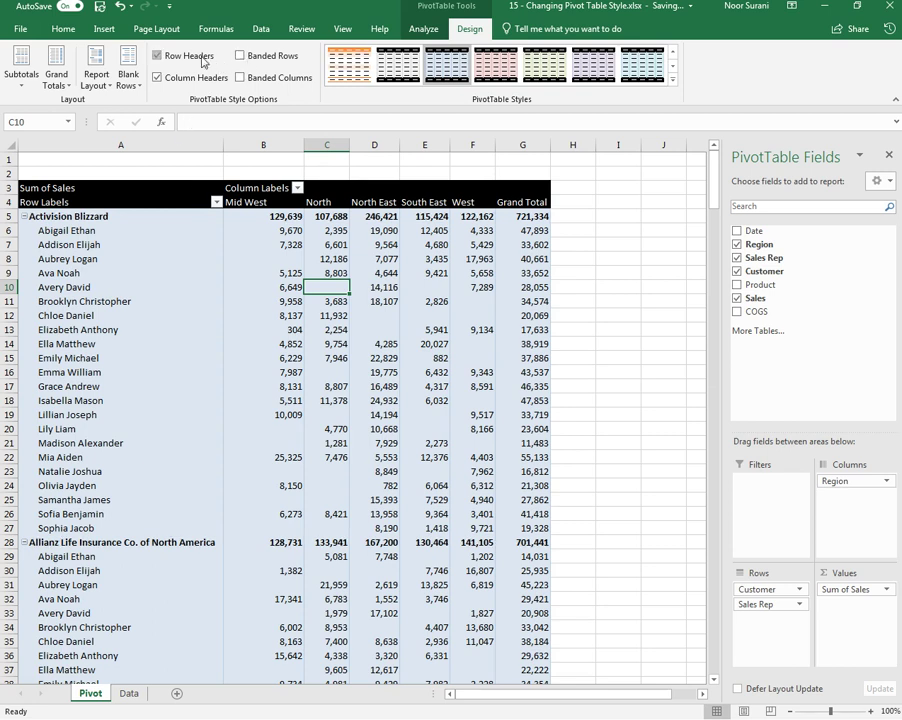
# - Compare Row Headers and Column Headers on and off, leaving both switched on
pyautogui.click(203, 62)
pyautogui.click(203, 62)
pyautogui.click(203, 62)
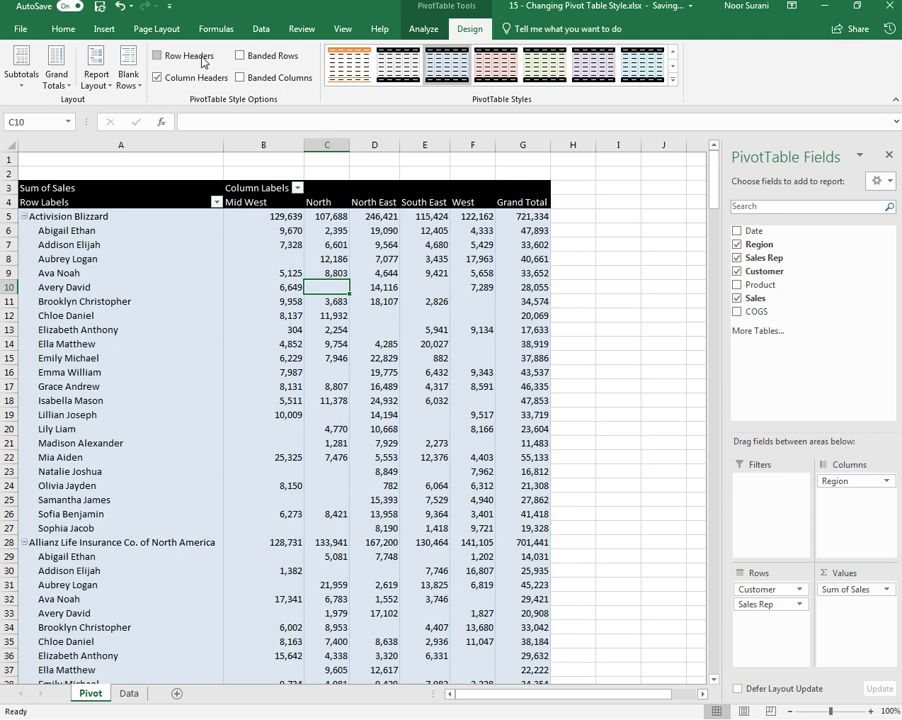
pyautogui.click(203, 62)
pyautogui.click(203, 62)
pyautogui.click(203, 62)
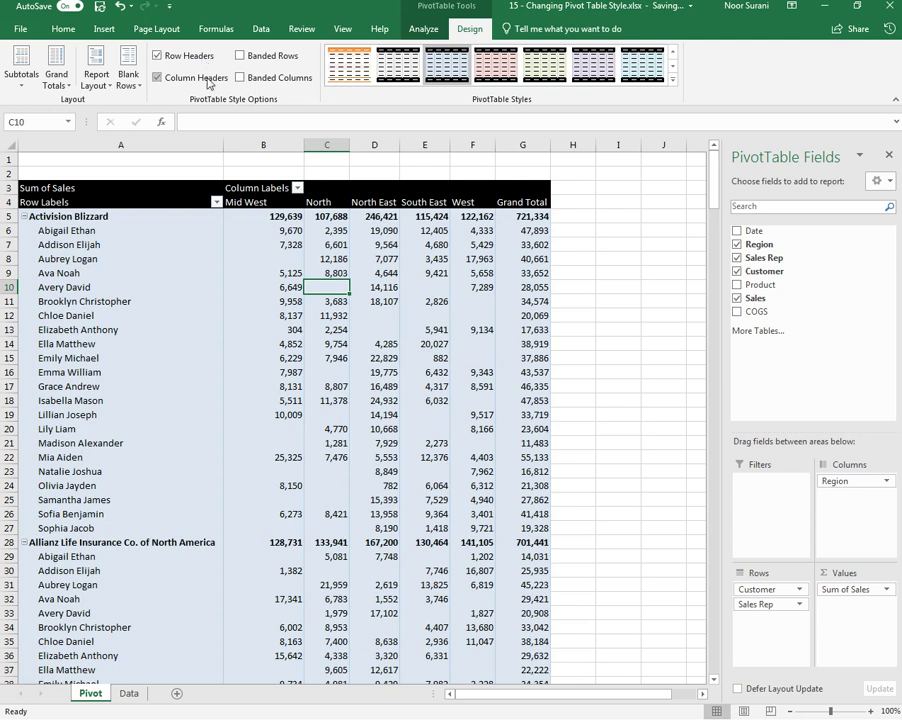
pyautogui.click(208, 84)
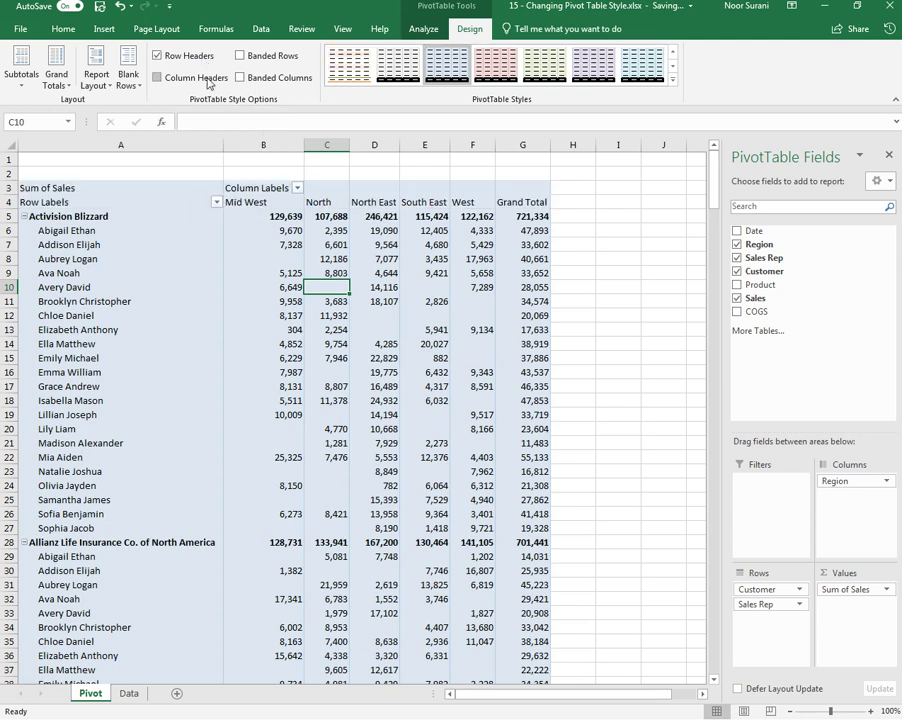
pyautogui.click(209, 84)
pyautogui.click(209, 84)
pyautogui.click(209, 84)
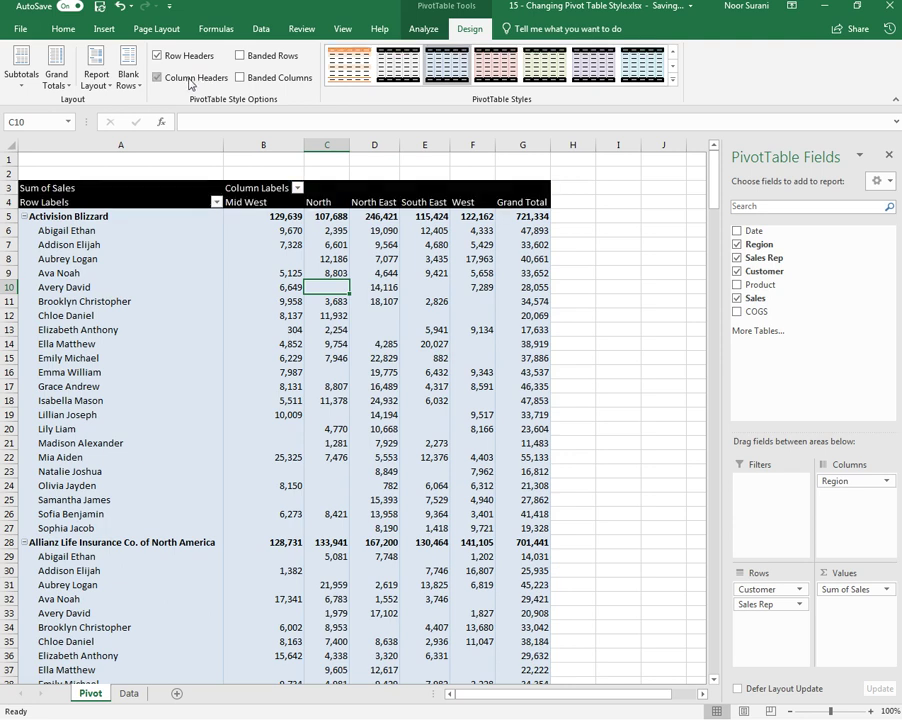
# - Turn on Banded Rows and Banded Columns for the pivot table
pyautogui.click(240, 55)
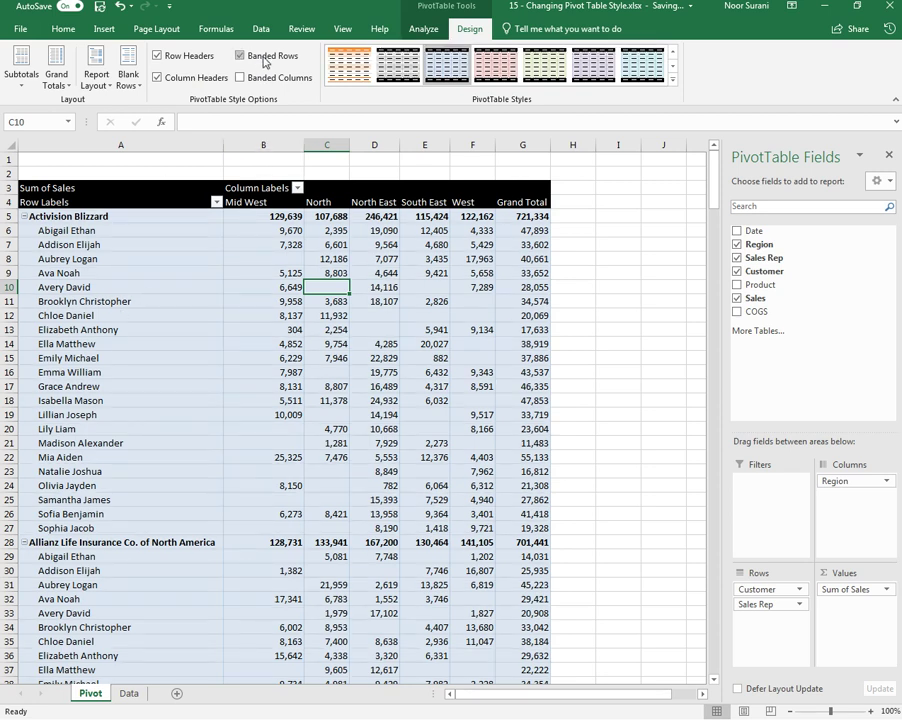
pyautogui.click(265, 62)
pyautogui.click(265, 57)
pyautogui.click(272, 78)
pyautogui.click(673, 80)
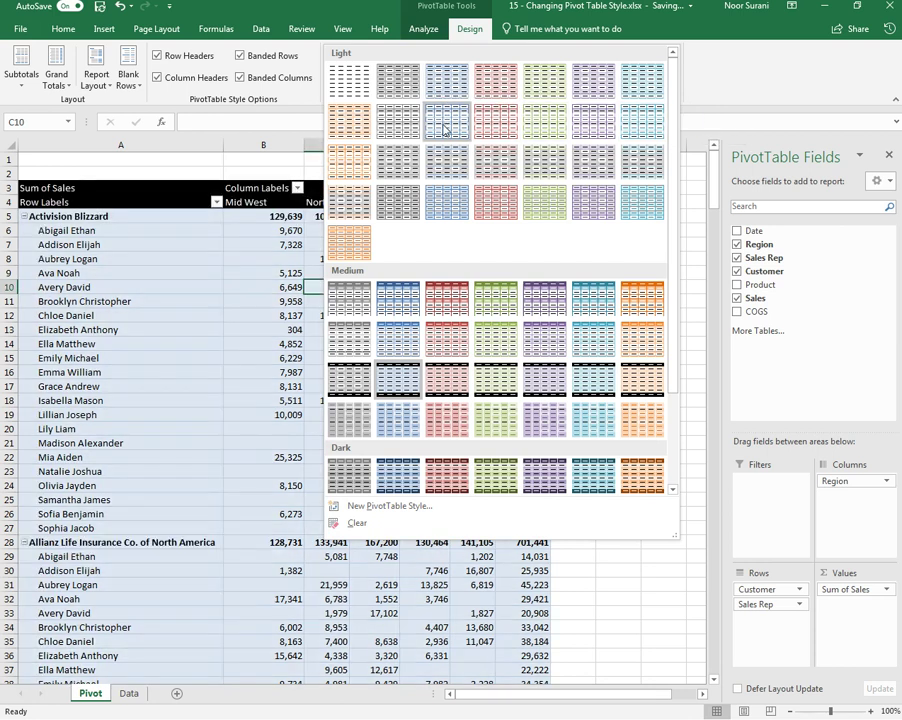
# - Try the red Medium and light-blue styles, then settle on a blue Dark style with black headers
pyautogui.click(434, 306)
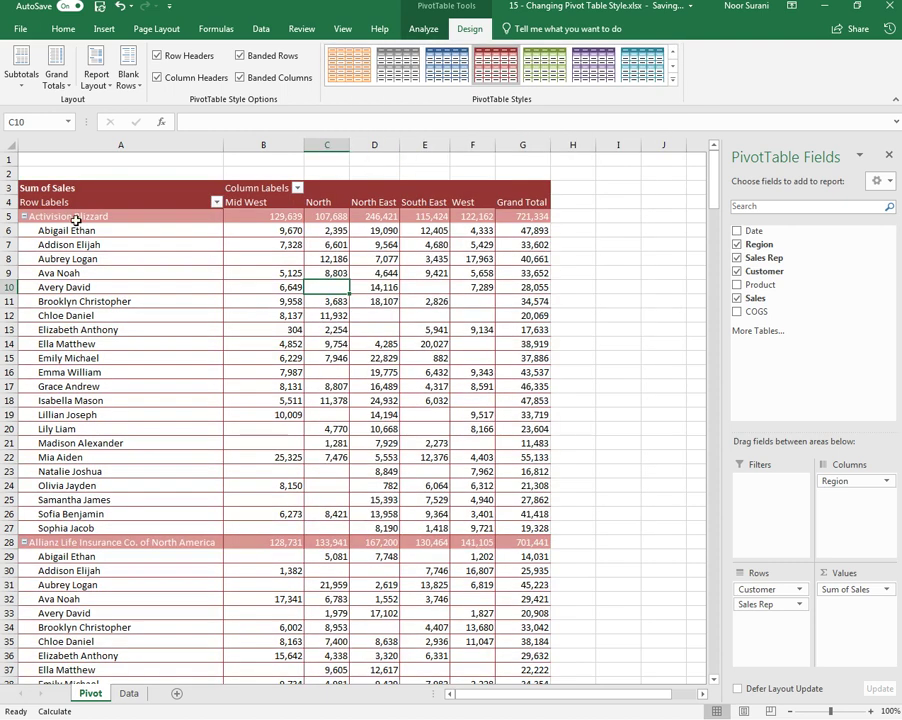
pyautogui.click(673, 80)
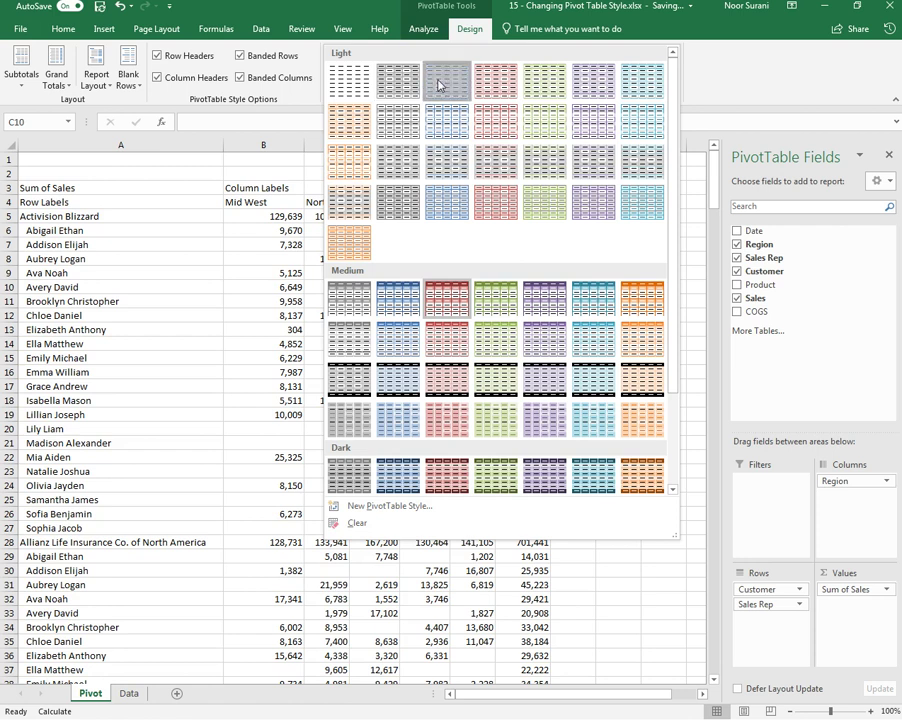
pyautogui.click(447, 80)
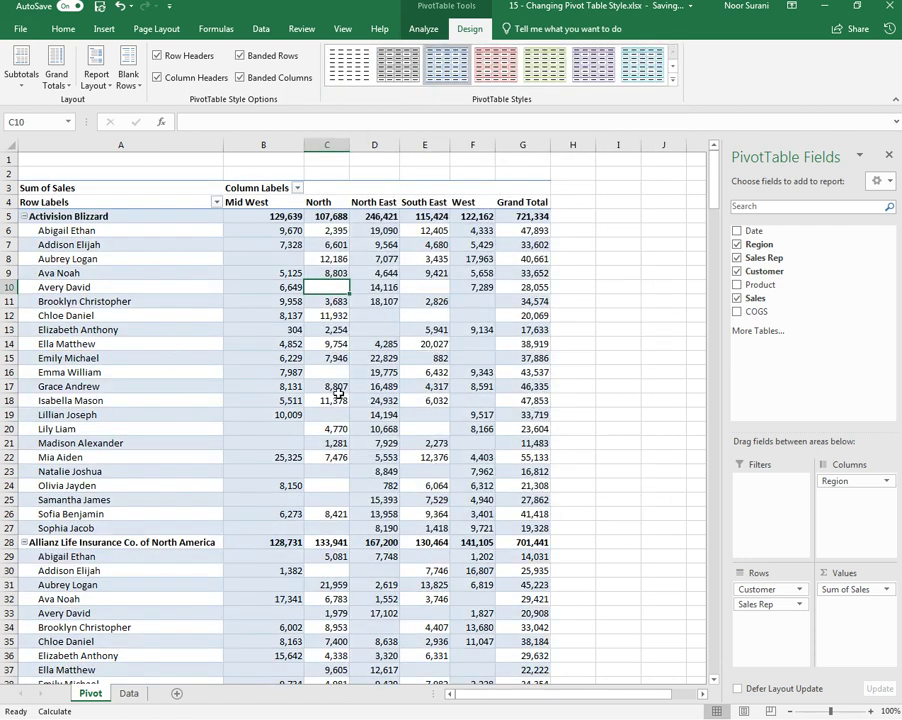
pyautogui.click(673, 80)
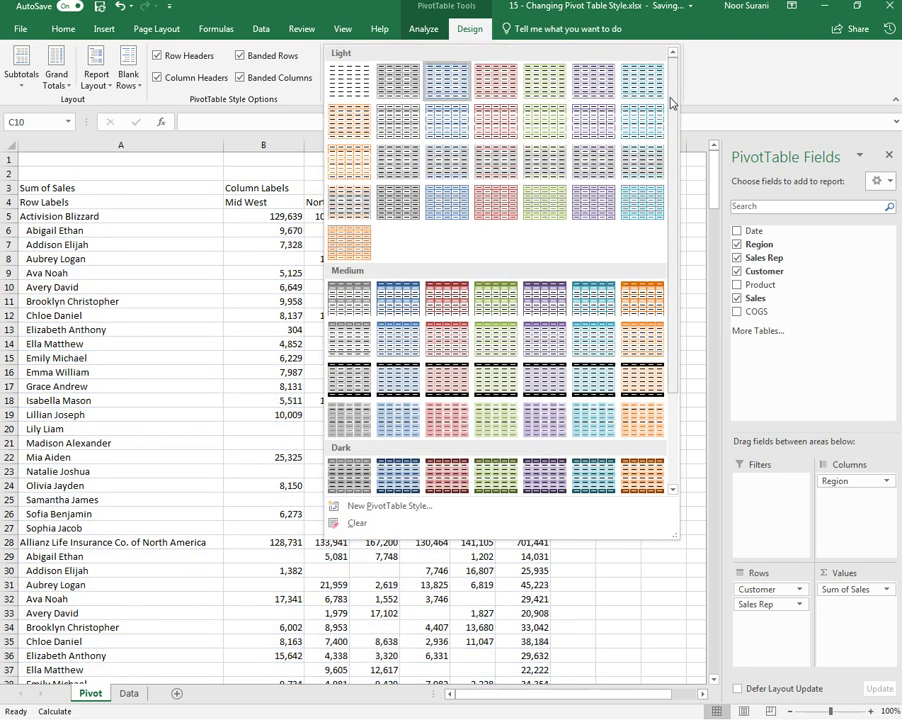
pyautogui.scroll(-3, 671, 120)
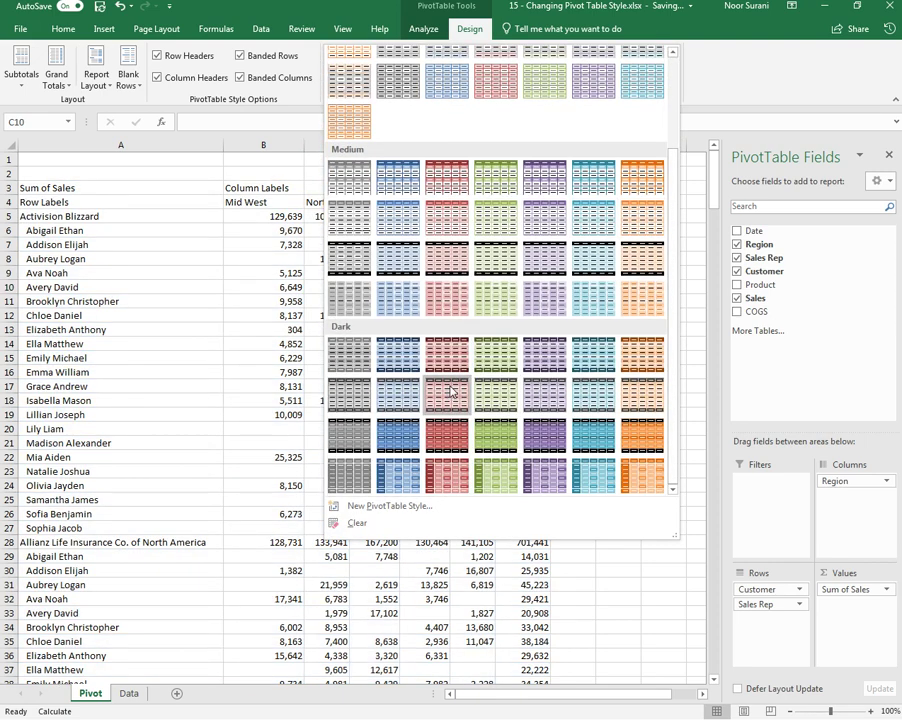
pyautogui.click(386, 395)
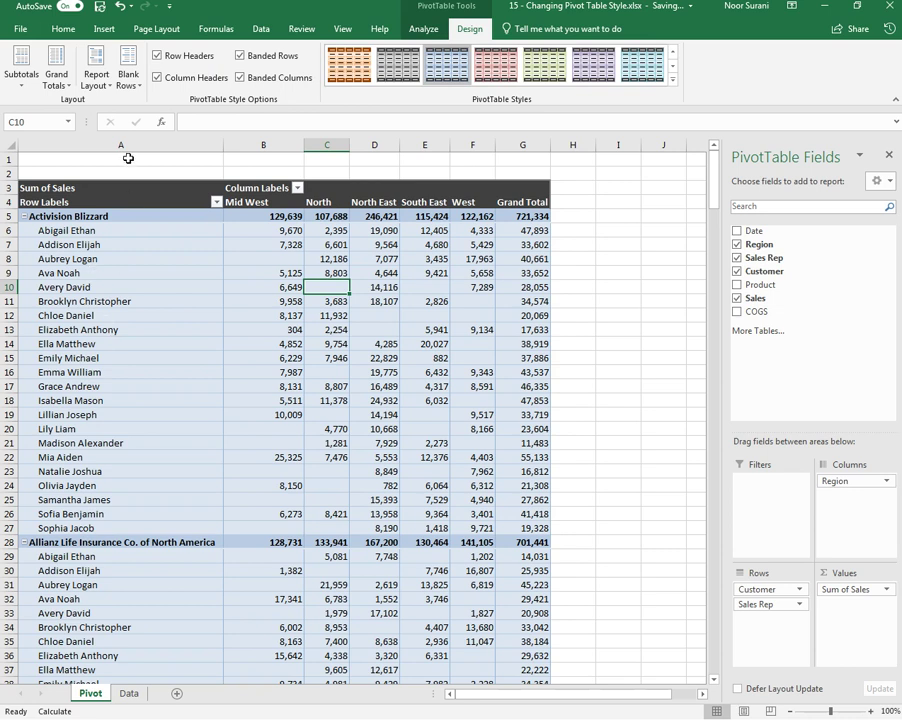
pyautogui.click(24, 86)
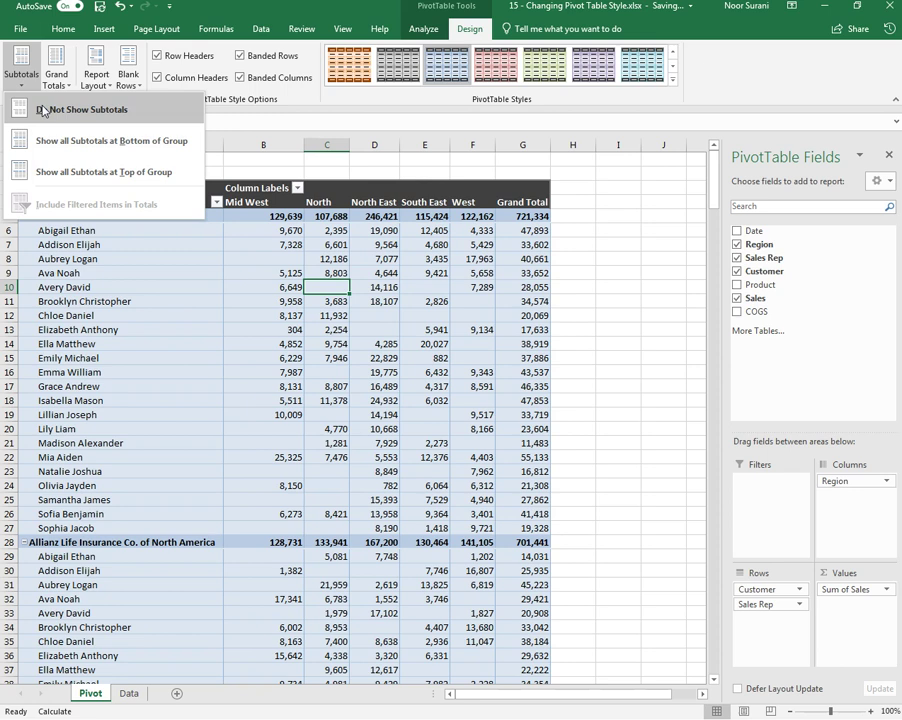
pyautogui.click(42, 112)
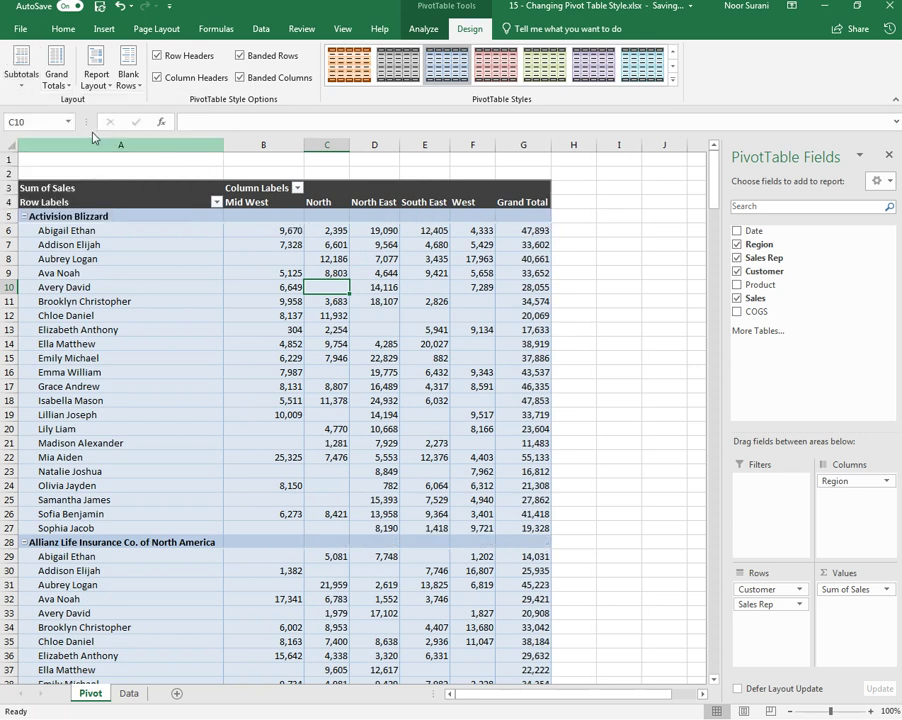
pyautogui.click(18, 70)
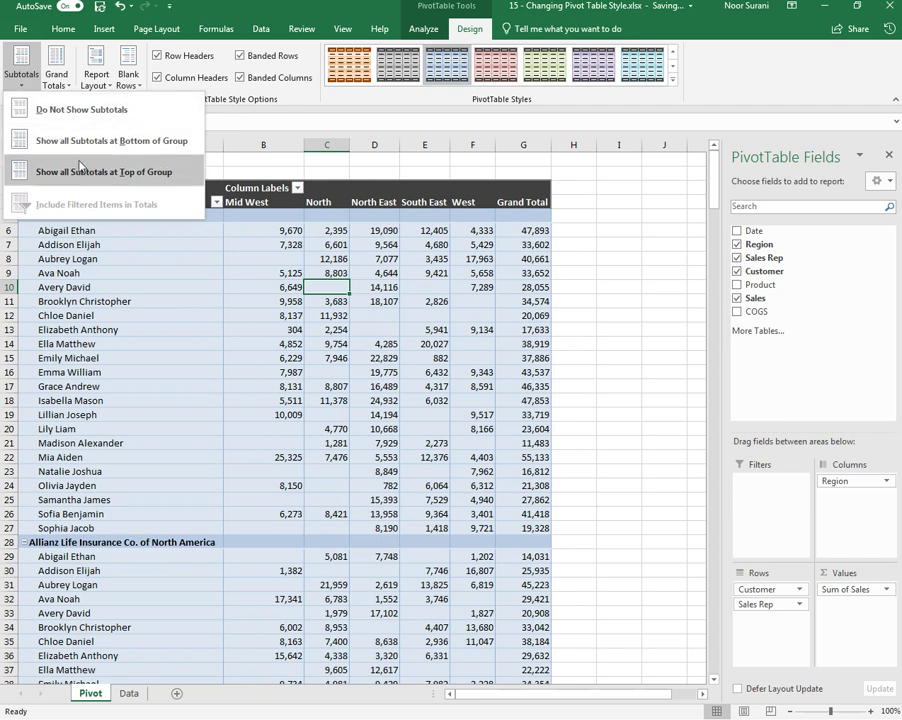
pyautogui.click(96, 141)
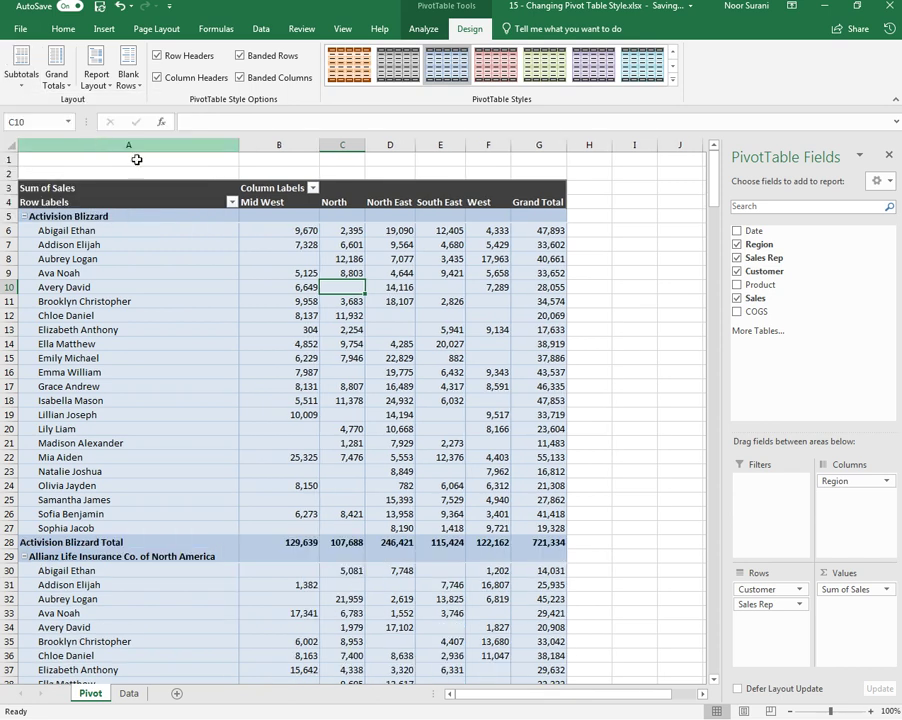
pyautogui.click(19, 80)
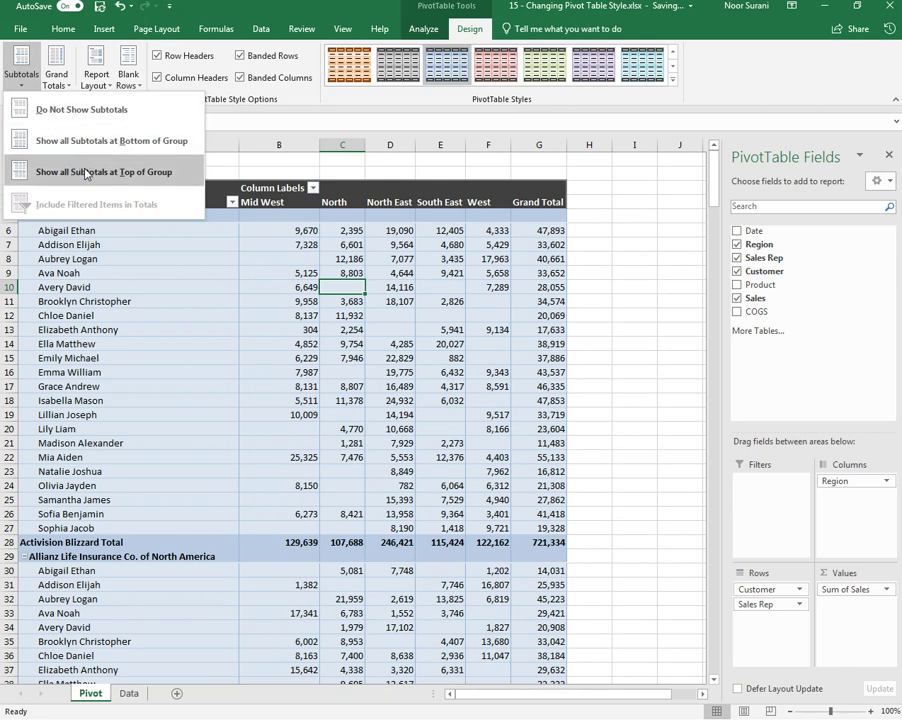
pyautogui.click(86, 174)
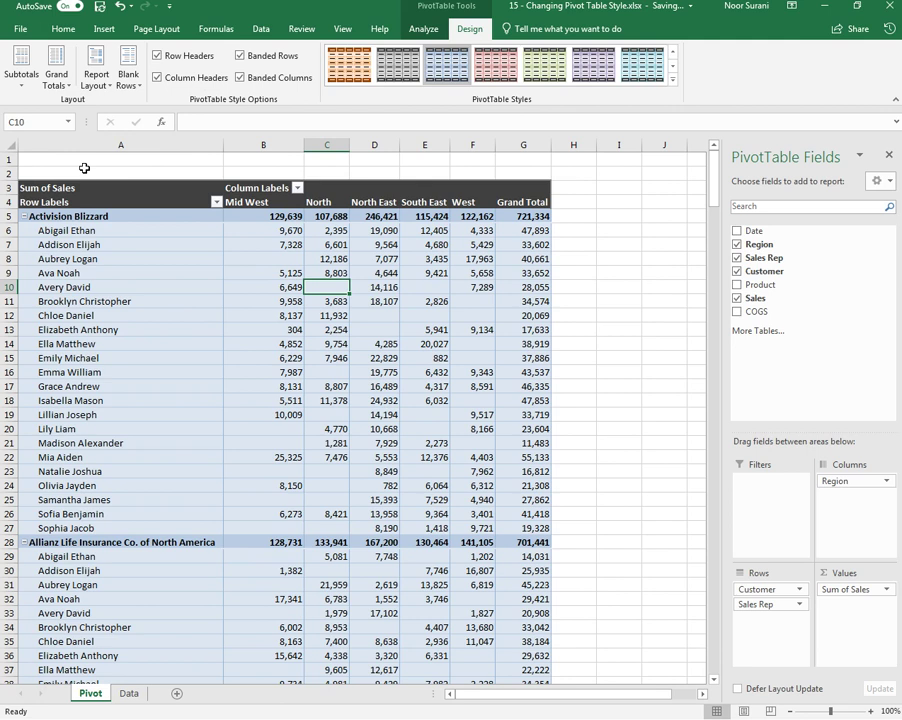
pyautogui.click(60, 84)
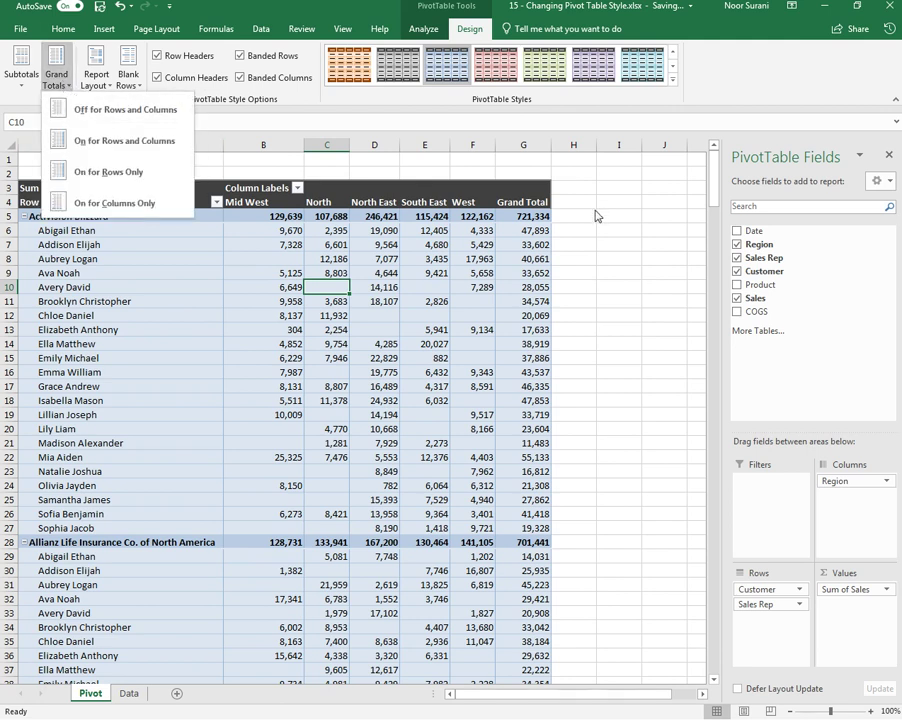
pyautogui.moveTo(709, 185)
pyautogui.mouseDown()
pyautogui.moveTo(713, 674)
pyautogui.moveTo(705, 171)
pyautogui.mouseUp()
pyautogui.click(56, 72)
pyautogui.click(110, 109)
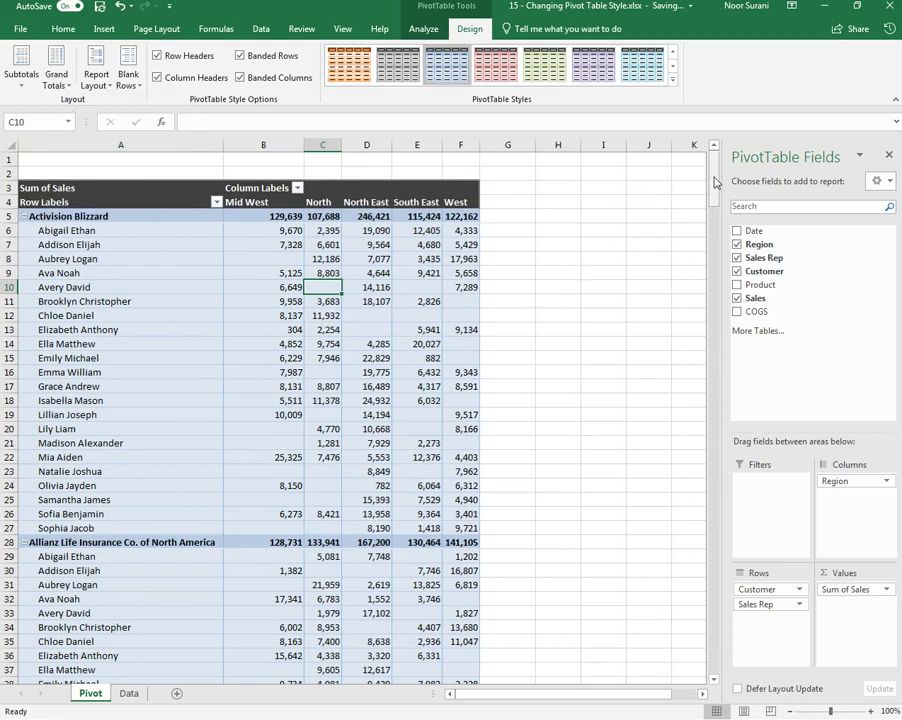
pyautogui.moveTo(712, 180); pyautogui.dragTo(729, 171)
pyautogui.click(58, 76)
pyautogui.click(111, 144)
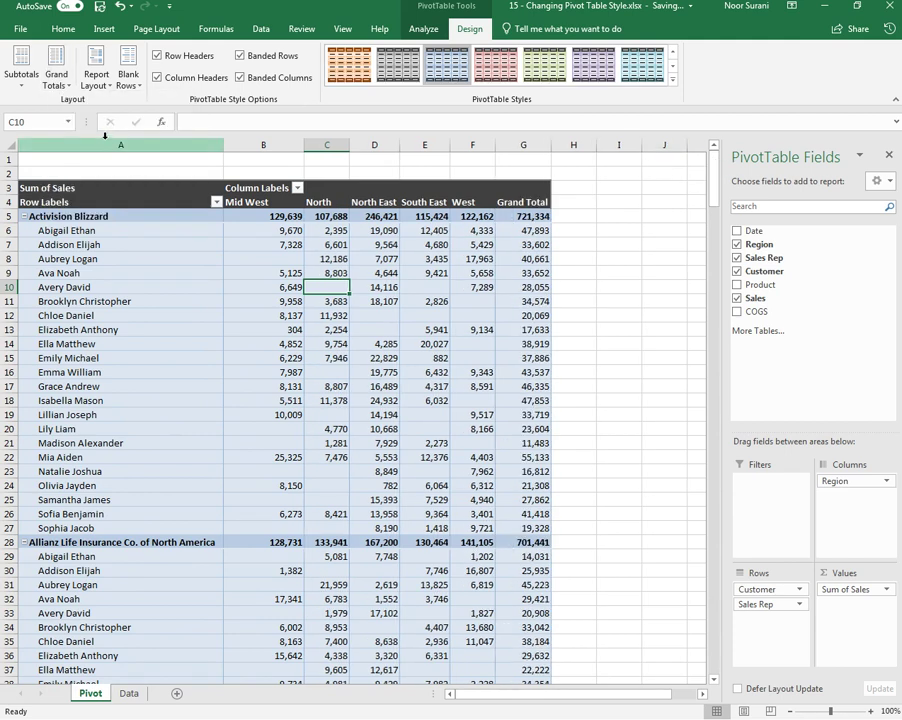
pyautogui.click(56, 76)
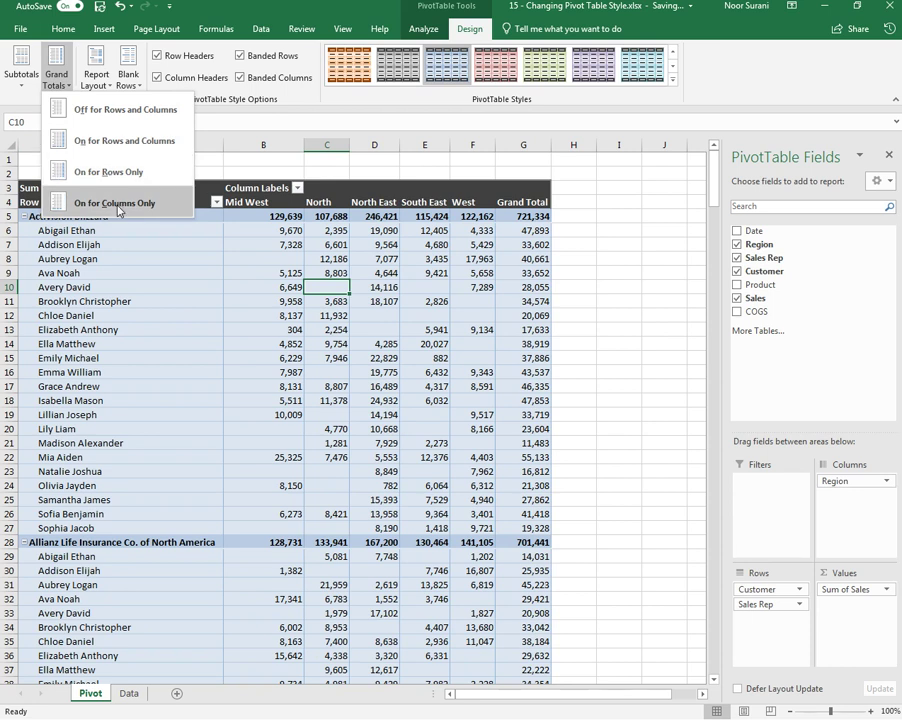
pyautogui.click(120, 300)
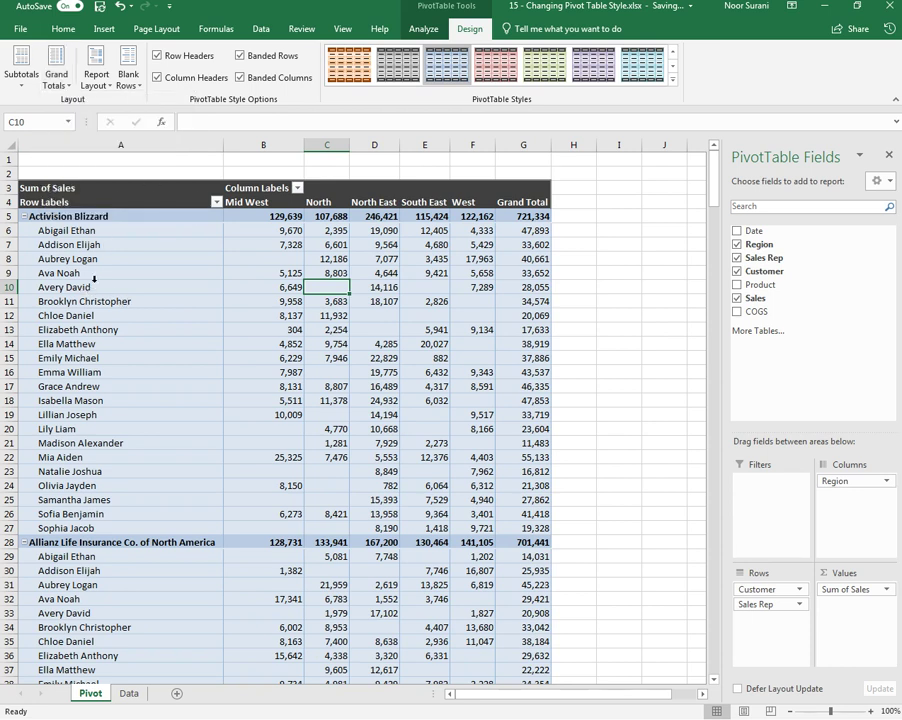
pyautogui.click(104, 70)
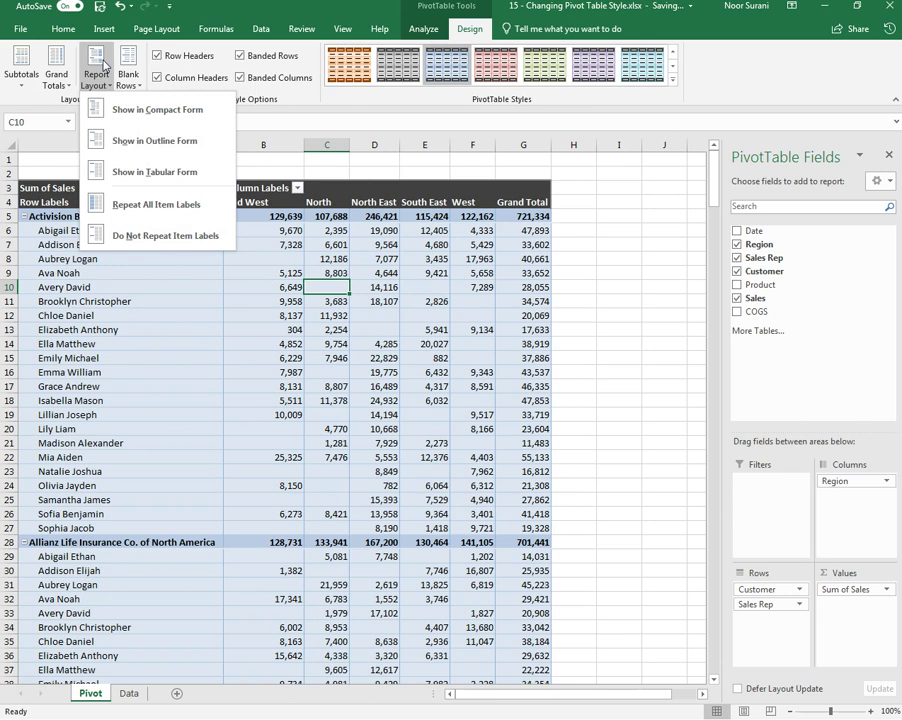
pyautogui.click(147, 168)
pyautogui.click(124, 317)
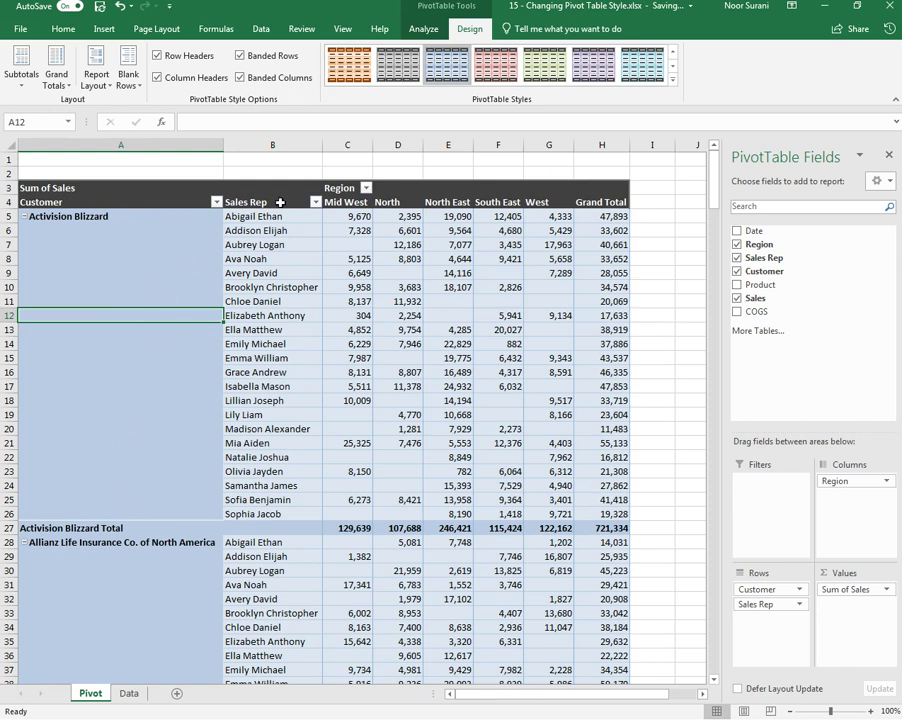
pyautogui.click(97, 78)
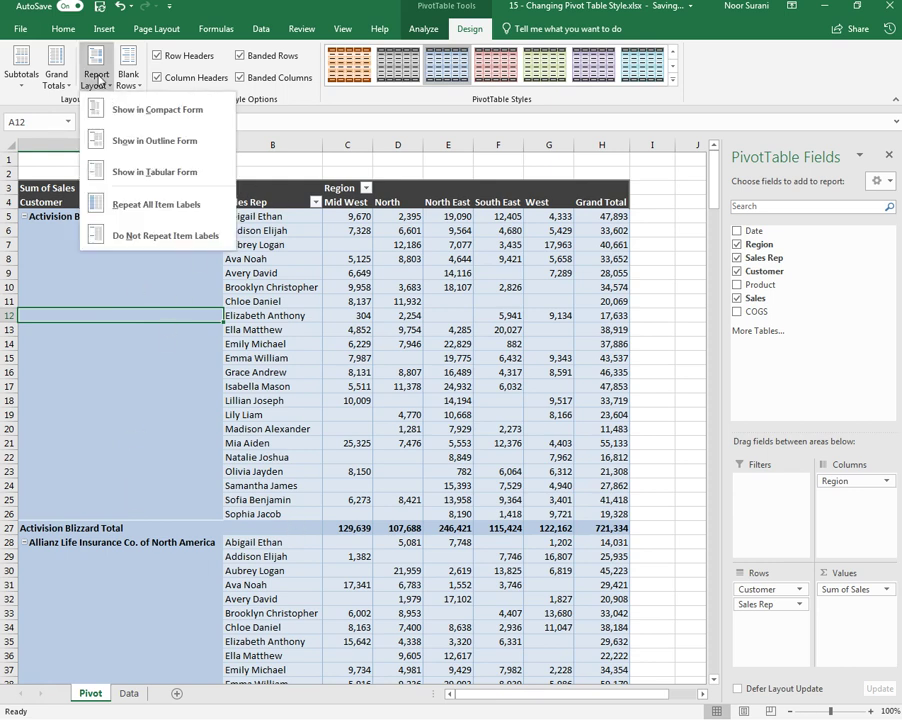
pyautogui.click(158, 109)
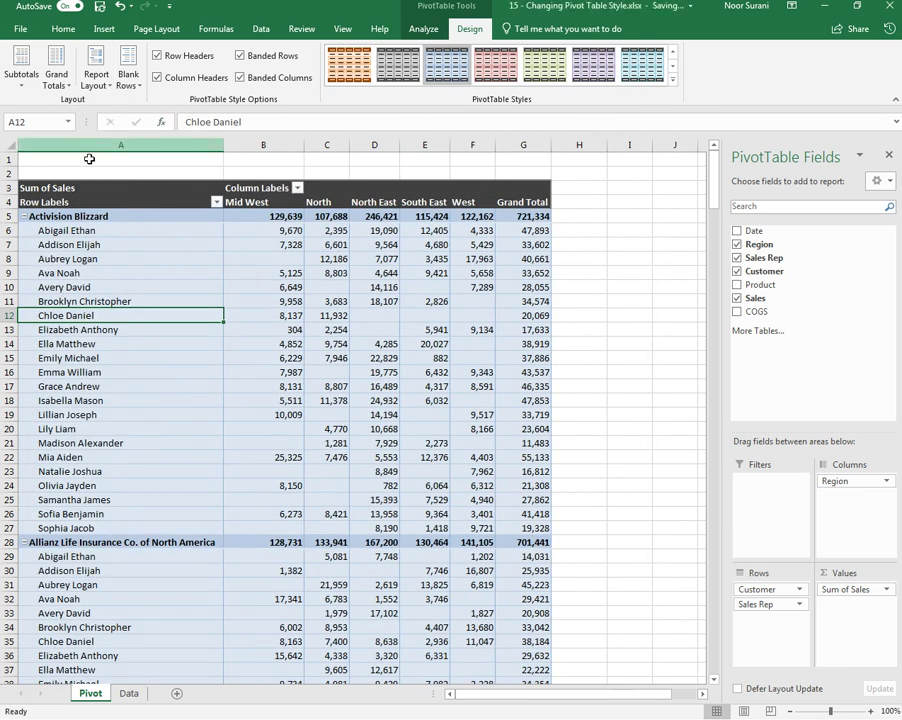
pyautogui.click(124, 84)
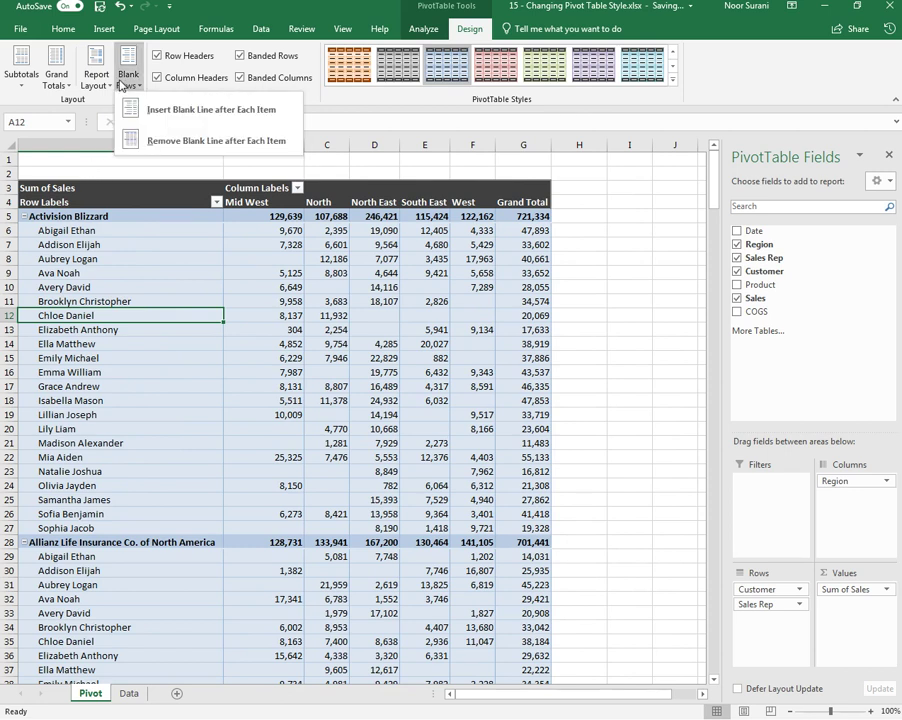
pyautogui.click(208, 110)
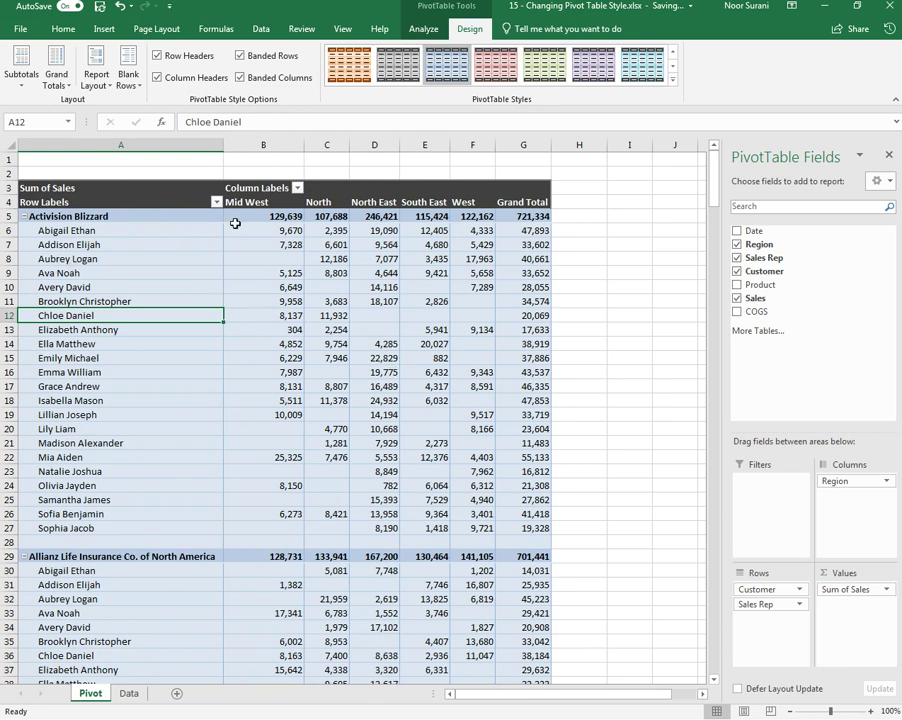
pyautogui.click(127, 72)
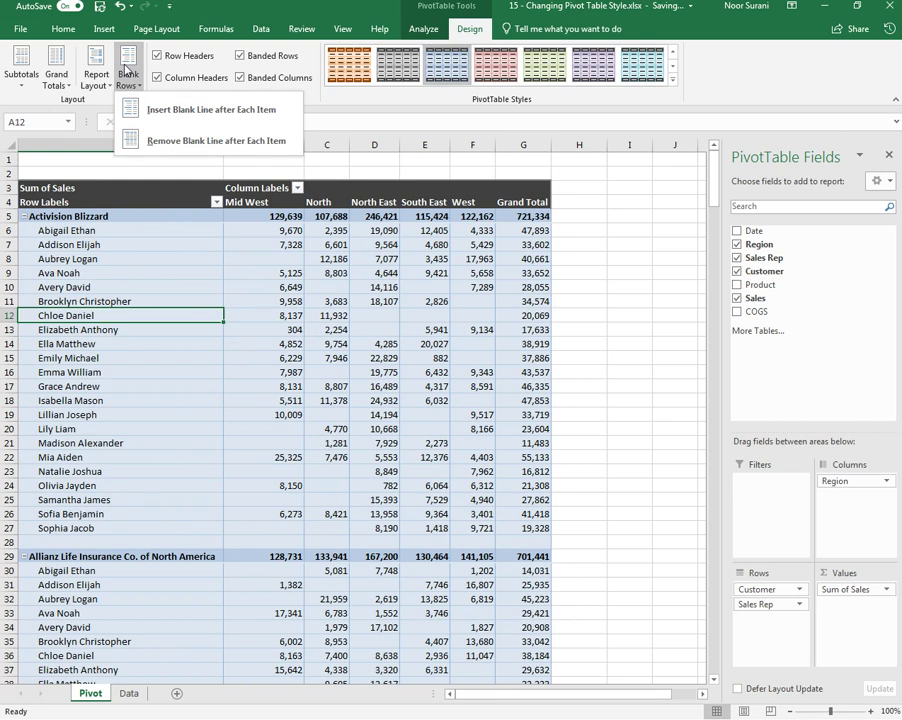
pyautogui.click(195, 142)
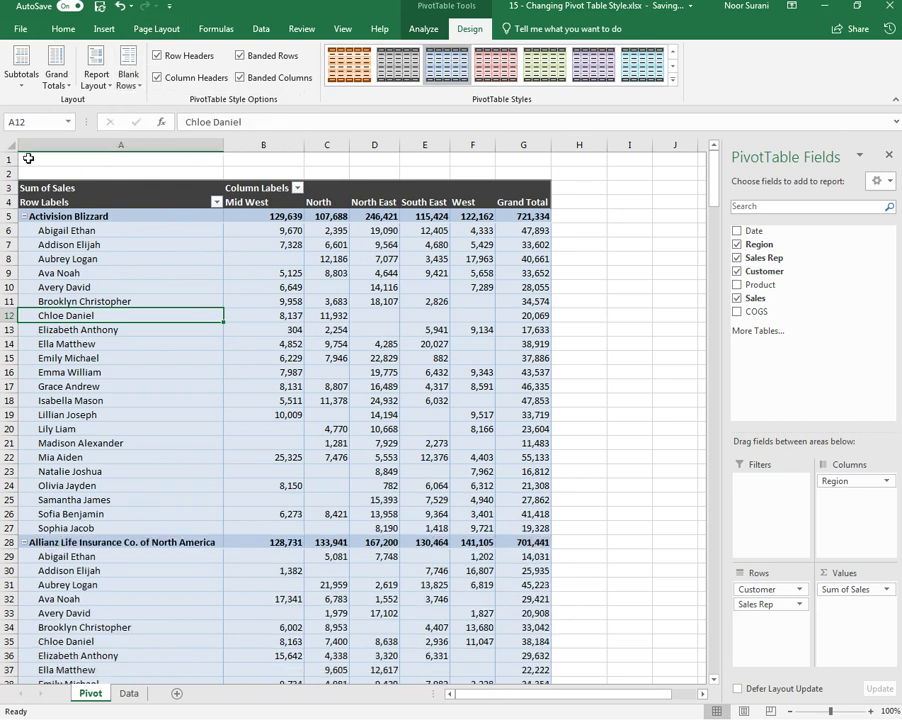